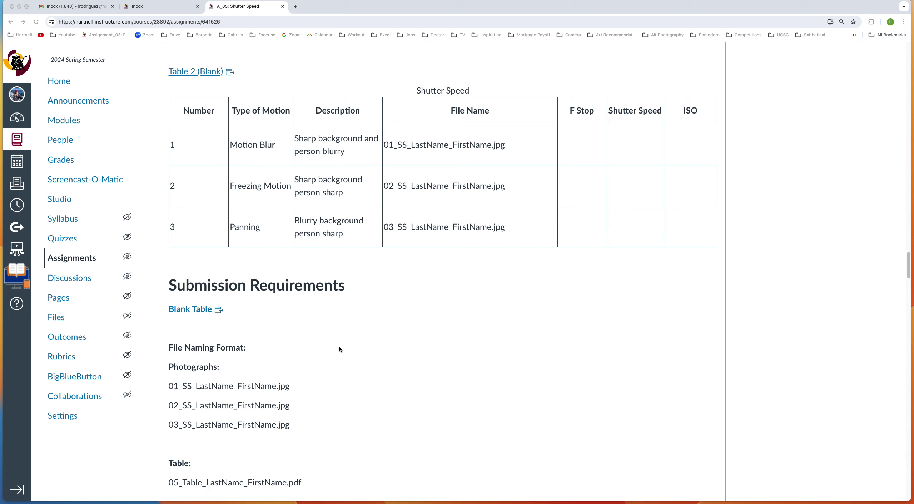
# - Open the Table 2 (Blank) Shutter Speed doc and scroll to its empty File Name, F Stop, Shutter Speed and ISO table
pyautogui.scroll(20, 251, 411)
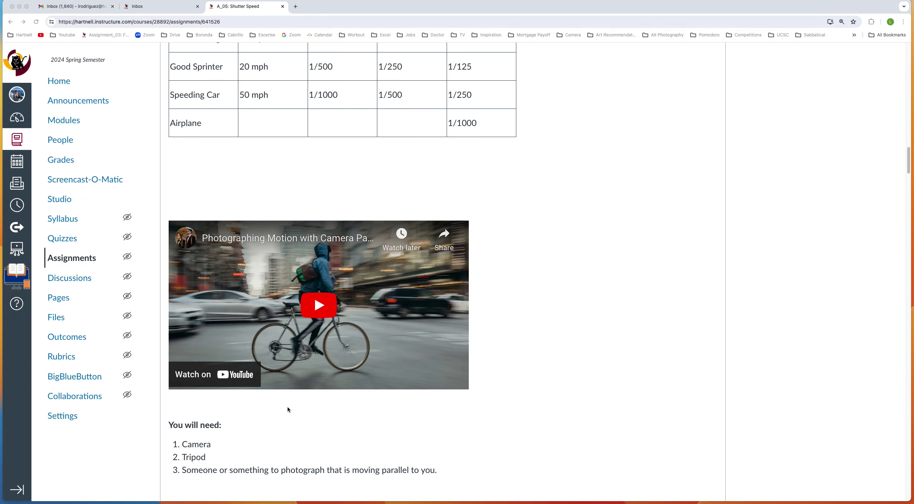
pyautogui.scroll(-20, 288, 406)
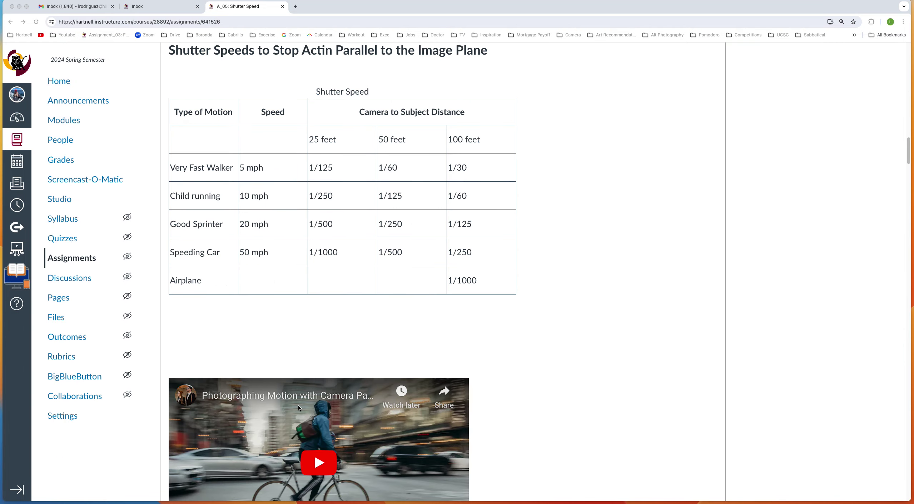
pyautogui.scroll(-15, 299, 408)
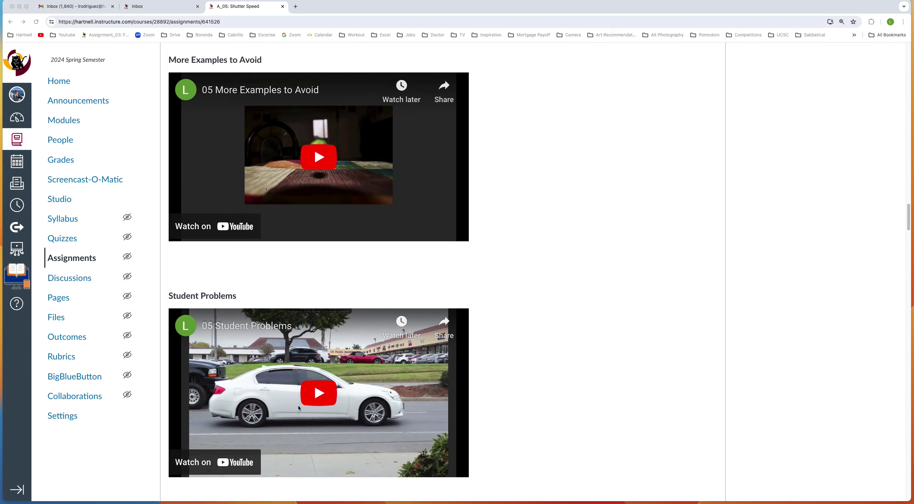
pyautogui.scroll(-8, 297, 404)
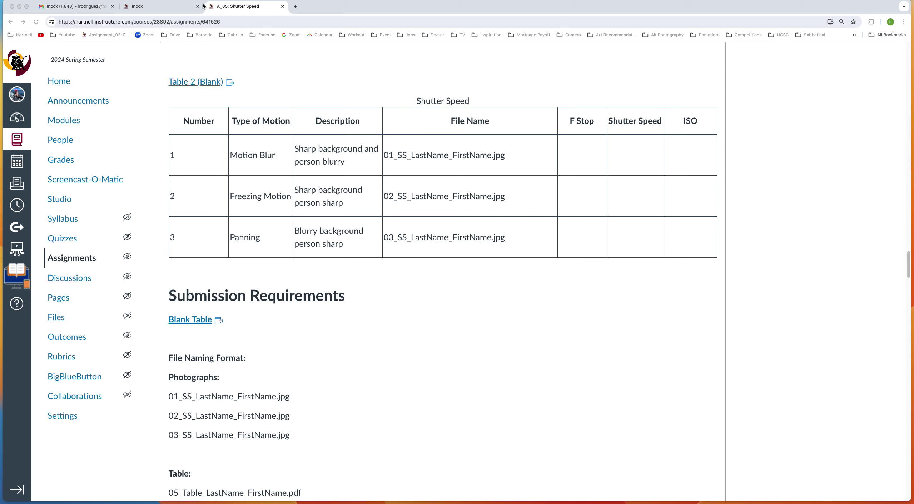
pyautogui.click(184, 83)
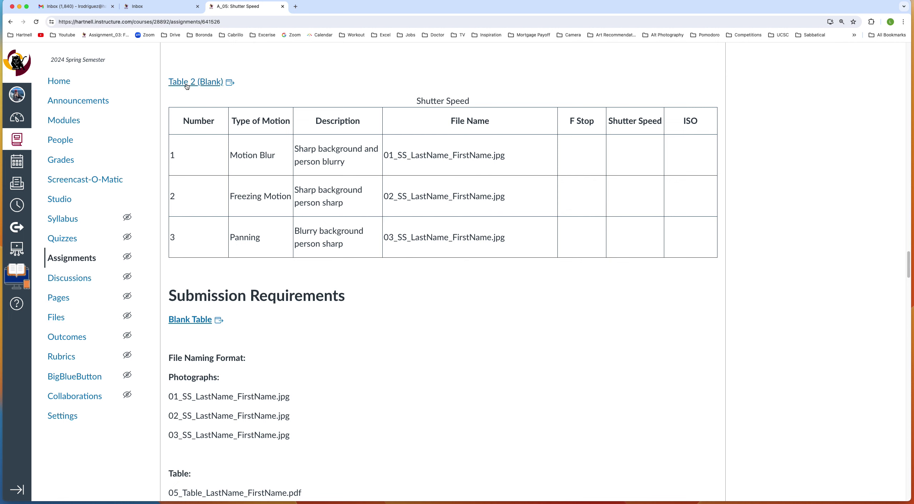
pyautogui.click(184, 82)
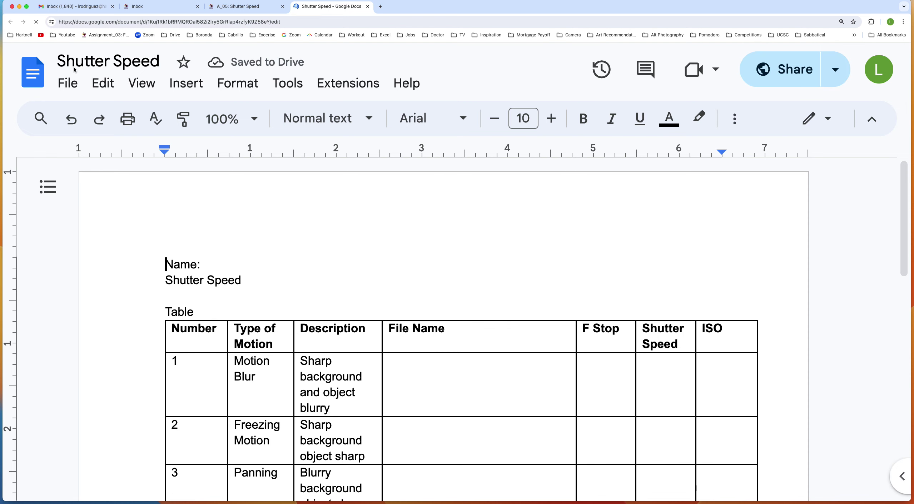
pyautogui.scroll(-5, 453, 322)
pyautogui.scroll(2, 454, 325)
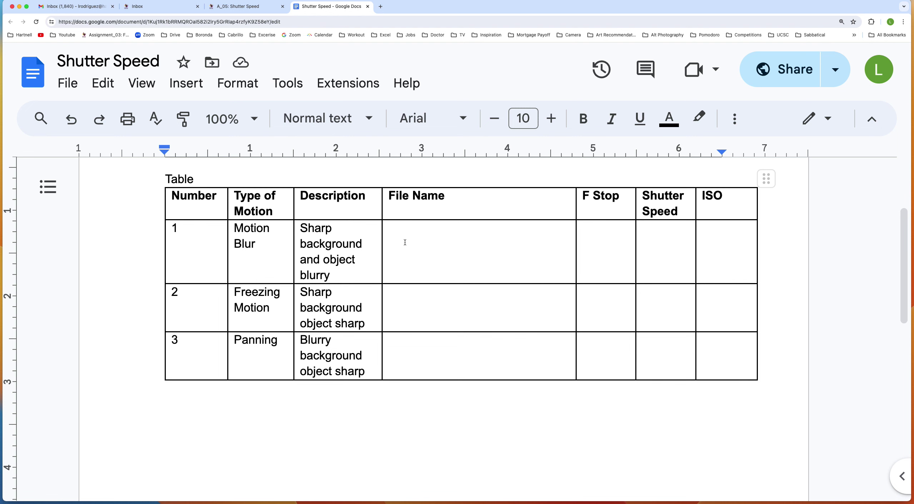
# - On the Canvas assignment, find and select the required name 05_Table_LastName_FirstName.pdf under Submission Requirements
pyautogui.click(256, 11)
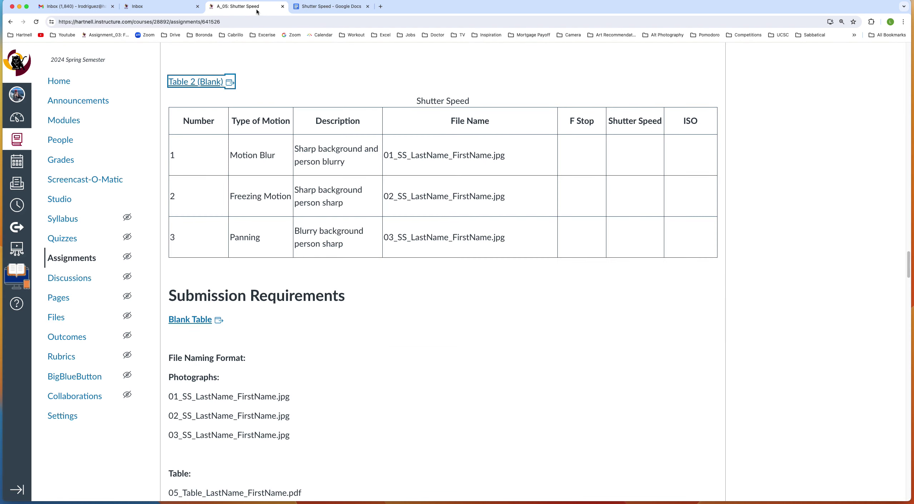
pyautogui.scroll(1, 317, 308)
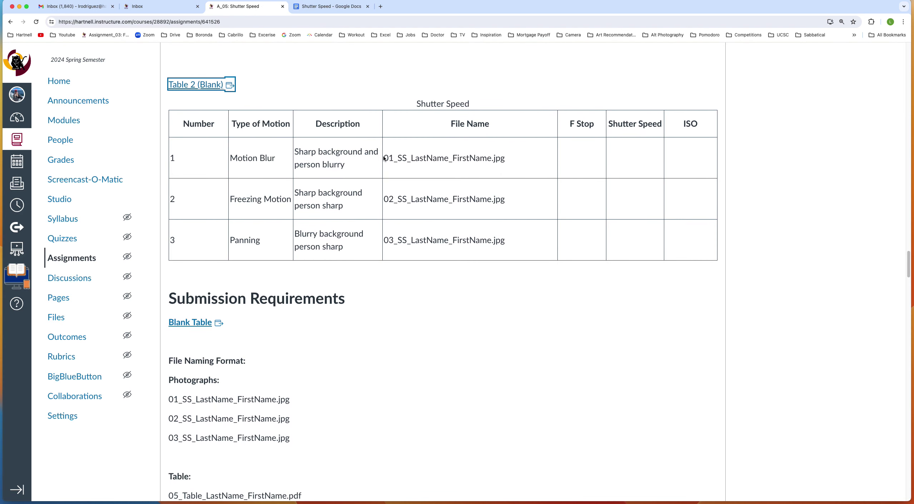
pyautogui.moveTo(384, 159); pyautogui.dragTo(507, 162)
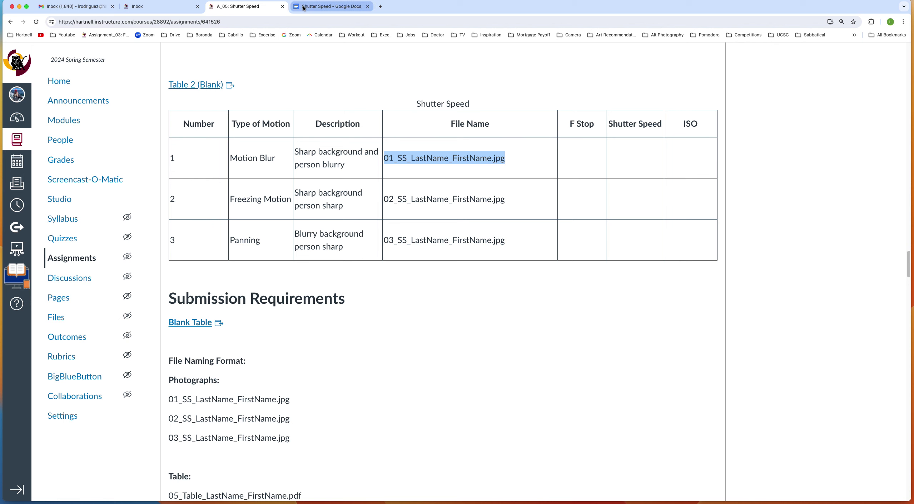
pyautogui.scroll(-5, 387, 310)
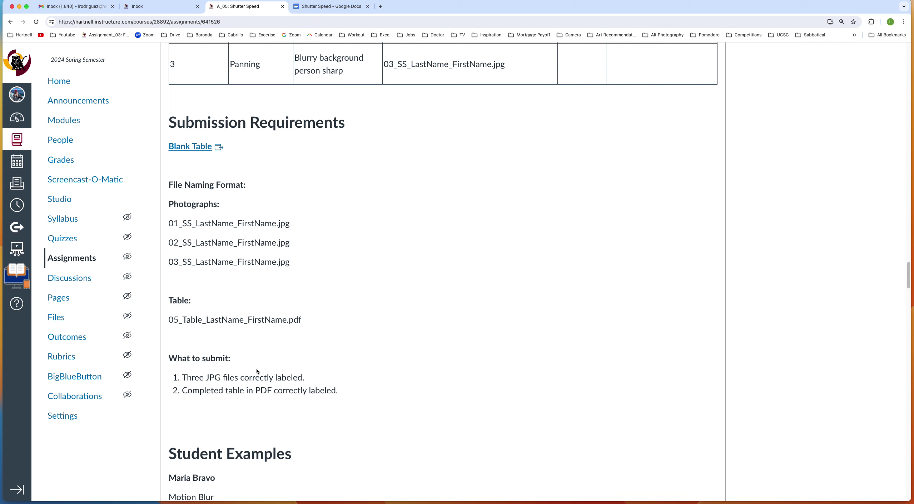
pyautogui.moveTo(181, 377); pyautogui.dragTo(325, 377)
pyautogui.scroll(5, 364, 357)
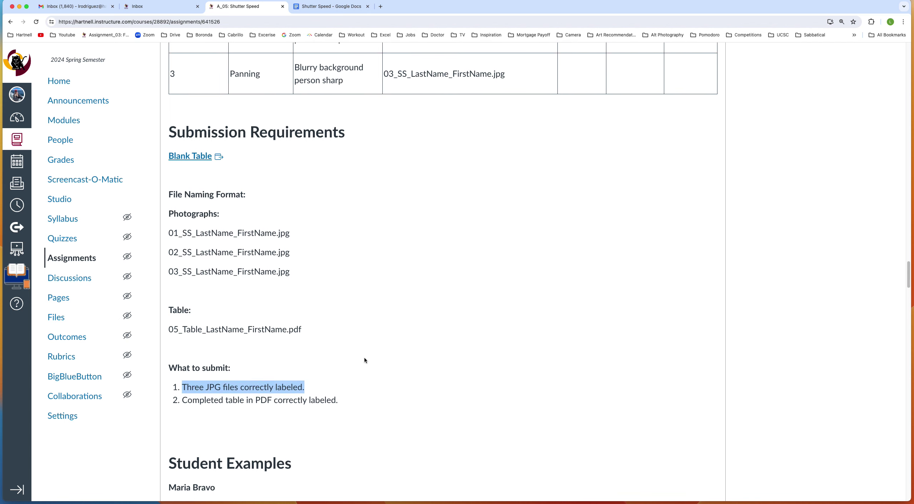
pyautogui.scroll(-3, 346, 355)
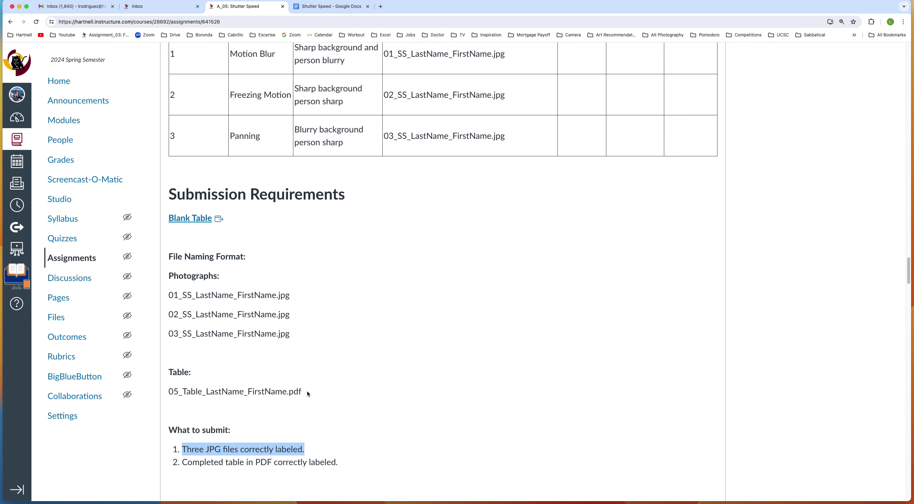
pyautogui.click(307, 393)
pyautogui.moveTo(301, 392); pyautogui.dragTo(157, 395)
pyautogui.press('super+c')
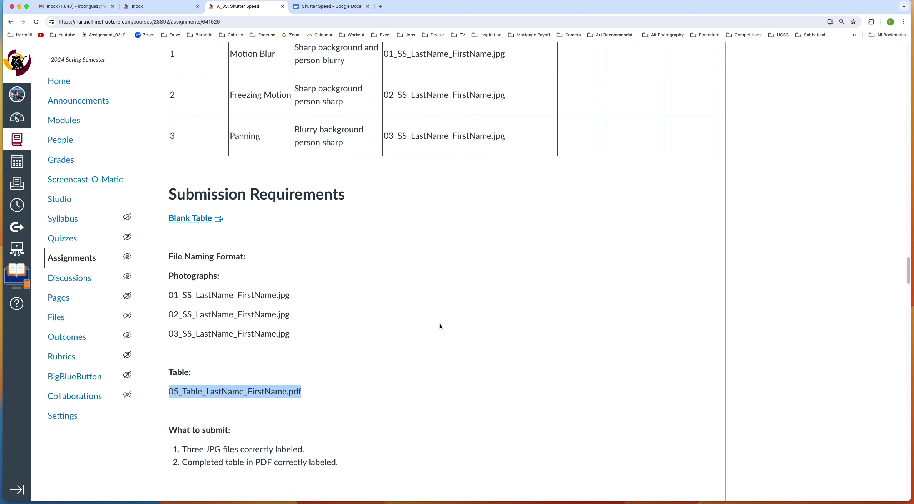
# - Zoom the Canvas page to 200%, then return to the Shutter Speed document
pyautogui.press('super+equal')
pyautogui.press('super+equal')
pyautogui.scroll(-1, 537, 358)
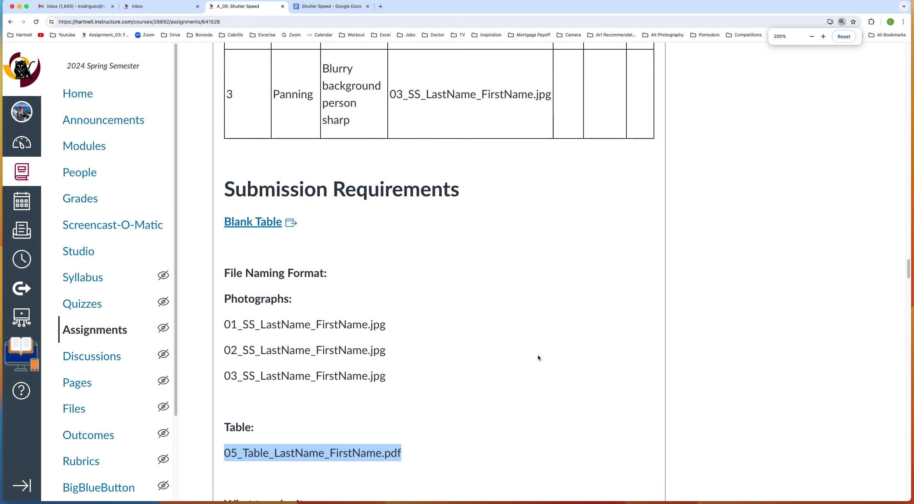
pyautogui.scroll(-5, 538, 358)
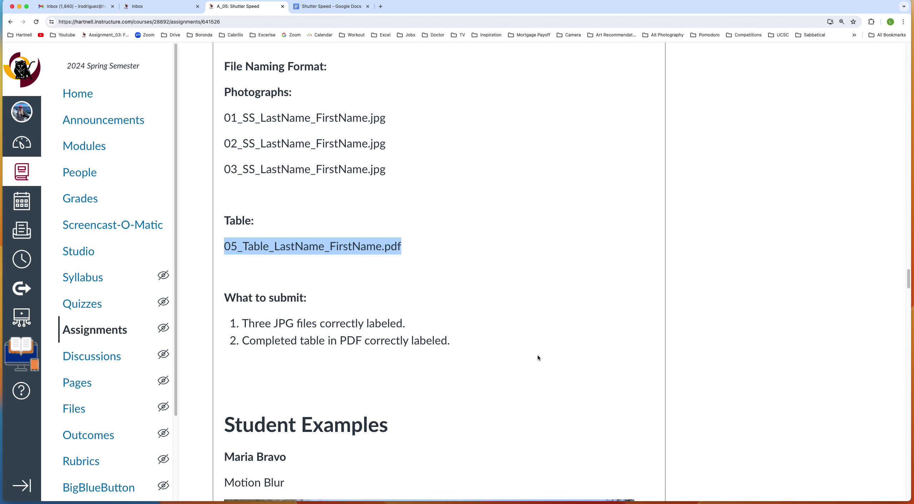
pyautogui.scroll(-1, 535, 355)
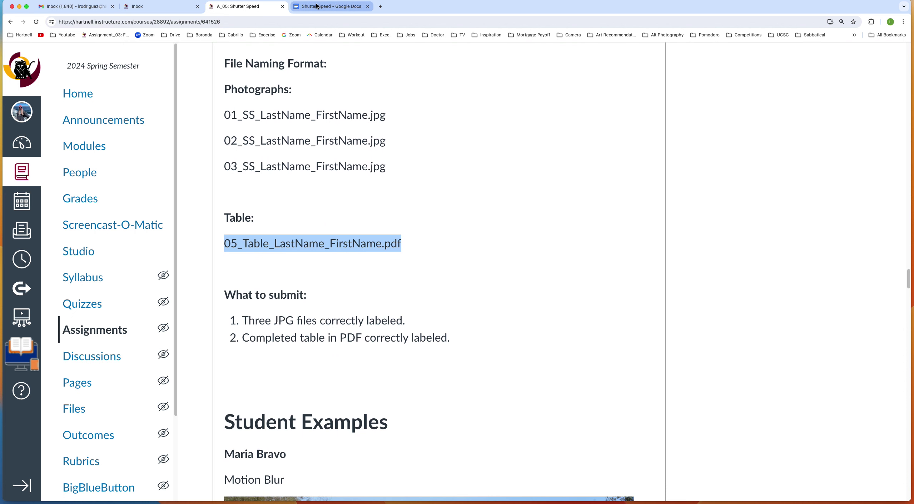
pyautogui.click(332, 6)
pyautogui.click(775, 63)
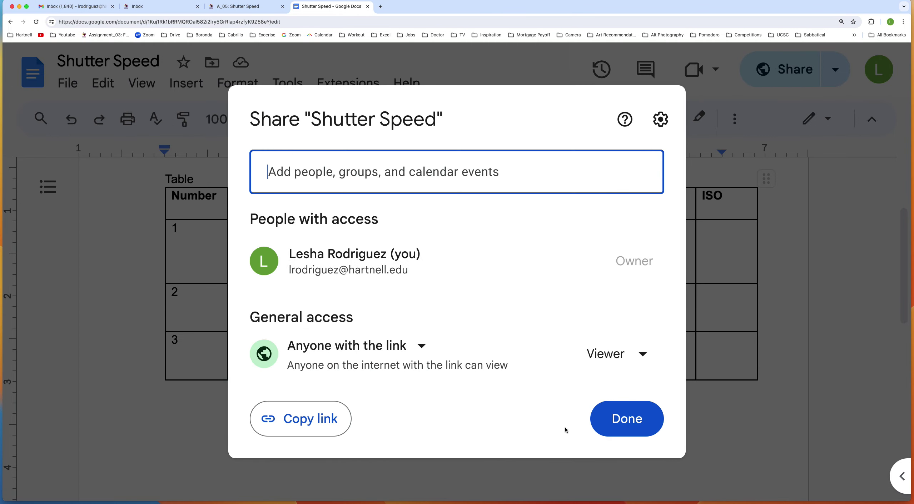
pyautogui.click(622, 418)
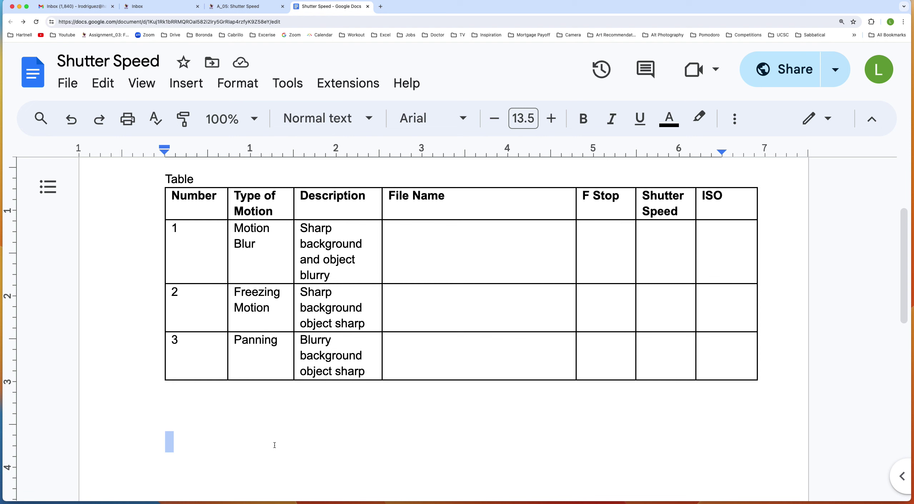
pyautogui.click(61, 84)
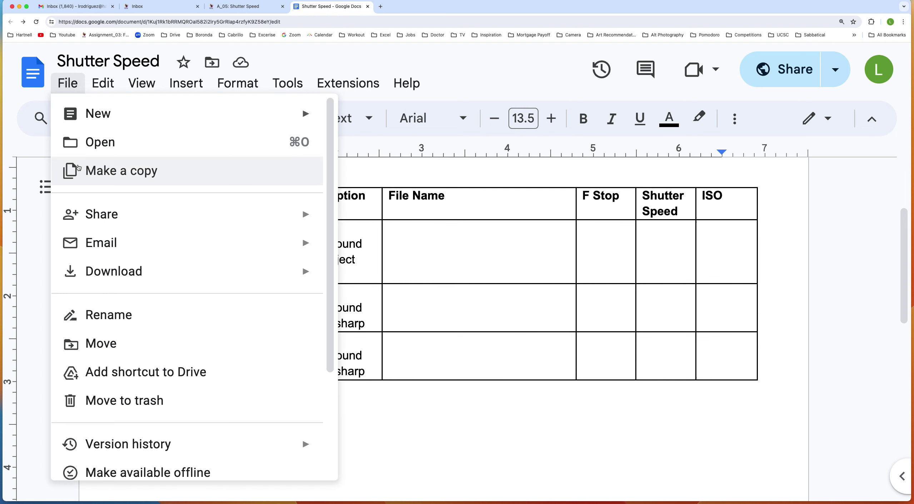
pyautogui.click(79, 168)
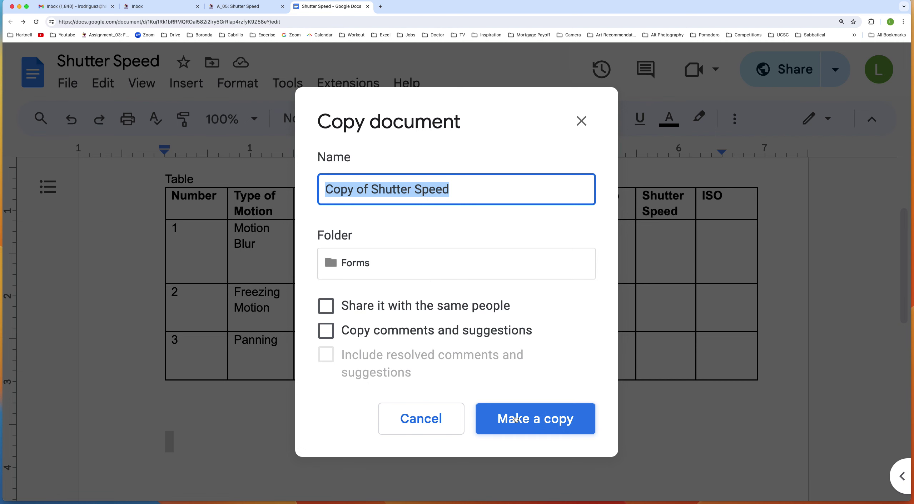
pyautogui.click(432, 418)
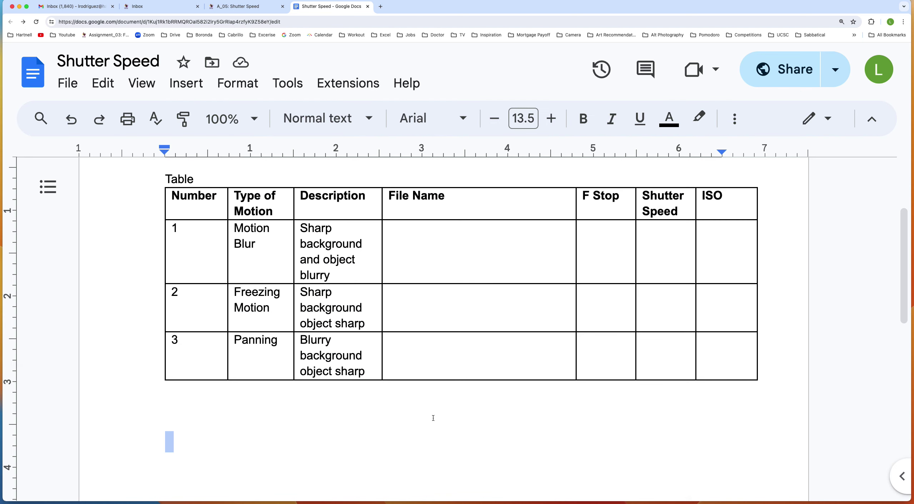
# - Download the Shutter Speed document as a PDF Document (.pdf) via File > Download
pyautogui.click(66, 87)
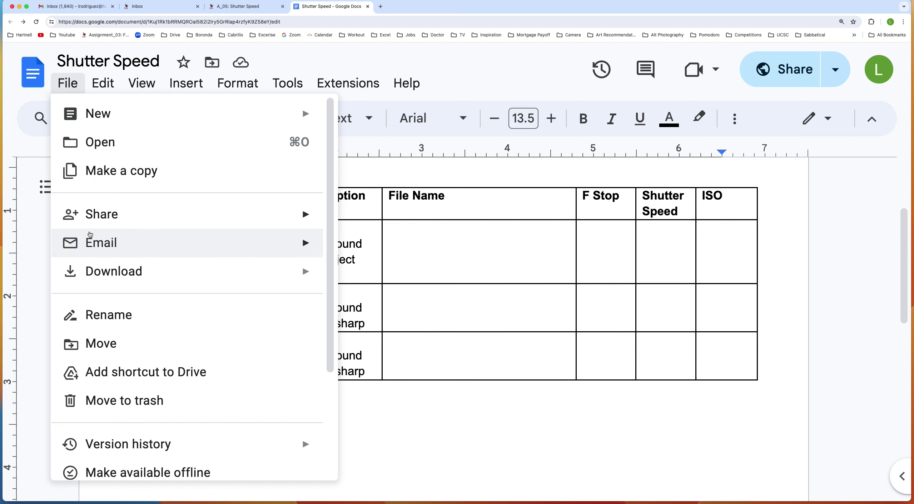
pyautogui.moveTo(91, 282)
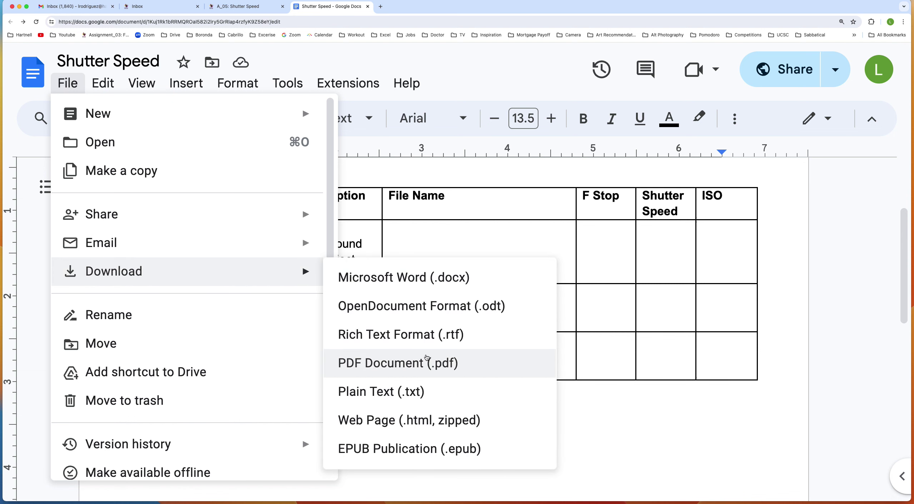
pyautogui.click(425, 357)
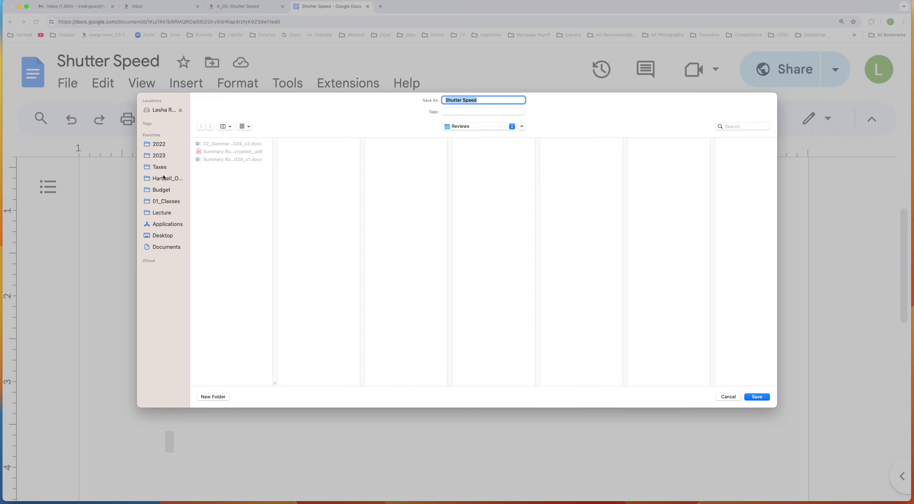
# - Create a new folder named Shutter Speed inside Desktop > PHO 1
pyautogui.click(156, 234)
pyautogui.click(207, 167)
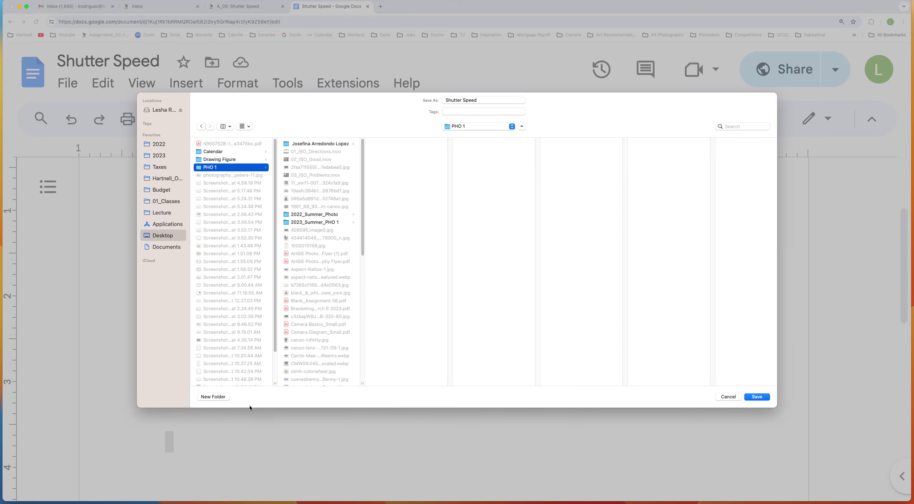
pyautogui.click(213, 397)
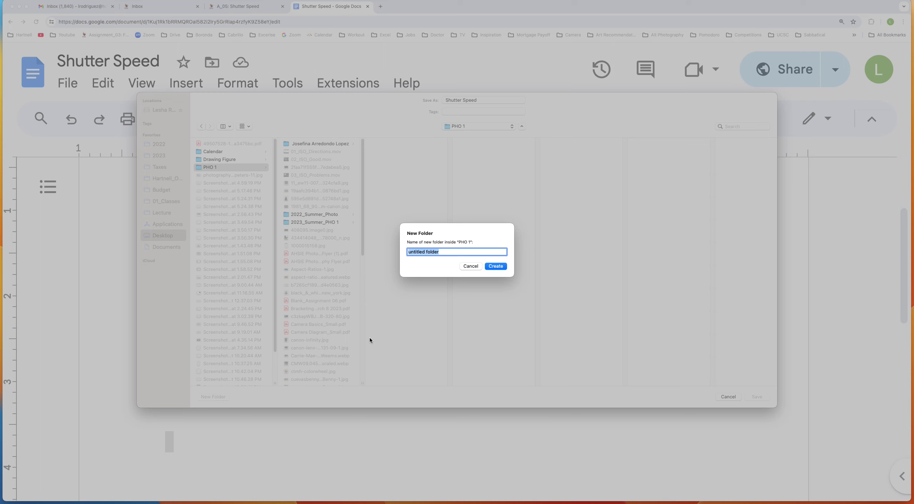
pyautogui.write('Shuy')
pyautogui.press('BackSpace')
pyautogui.press('BackSpace')
pyautogui.press('BackSpace')
pyautogui.write('tter Speed')
pyautogui.press('Return')
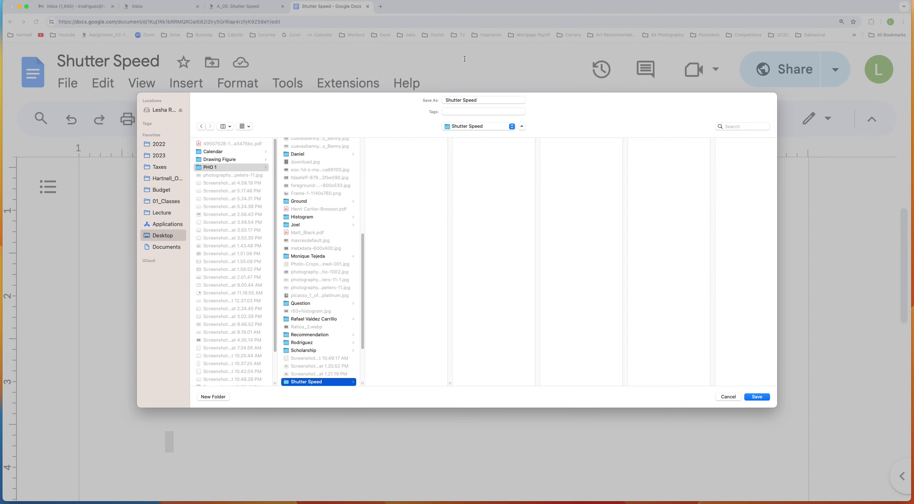
# - Save the PDF there as 05_Table_LastName_FirstName, removing the duplicate .pdf ending
pyautogui.press('Tab')
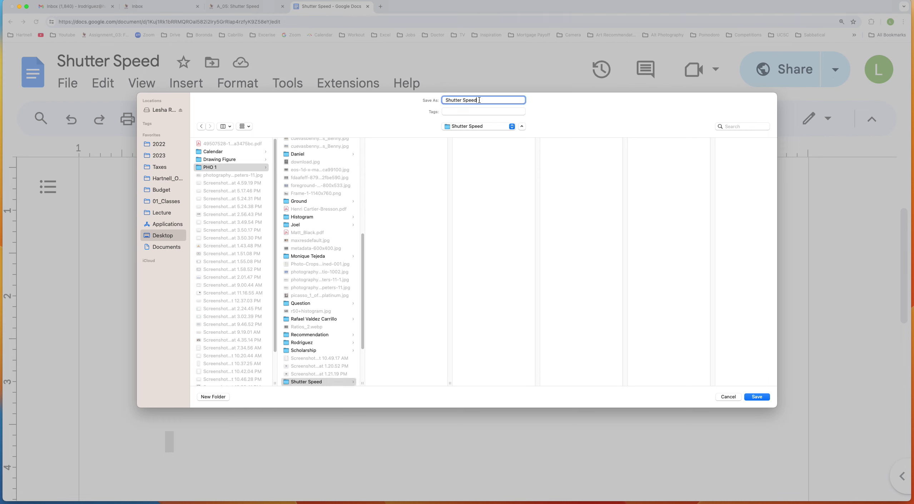
pyautogui.press('super+v')
pyautogui.moveTo(513, 101); pyautogui.dragTo(524, 100)
pyautogui.press('BackSpace')
pyautogui.click(758, 397)
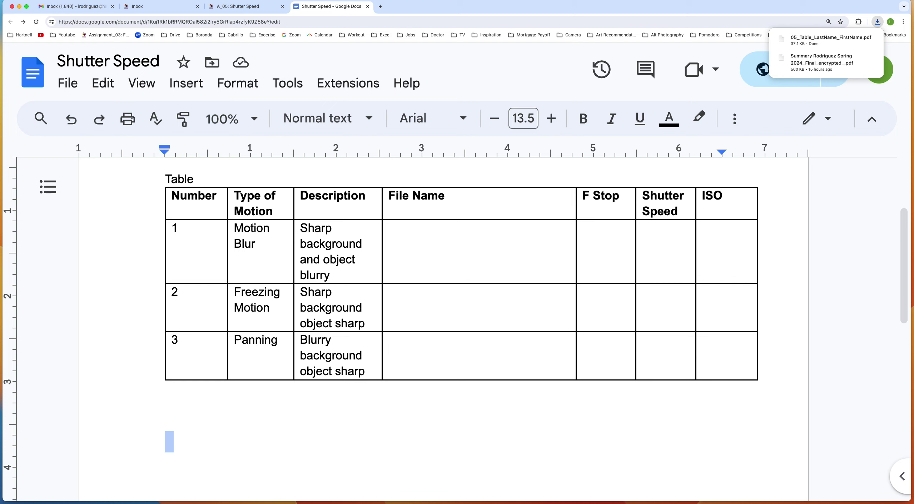
pyautogui.press('super+Tab')
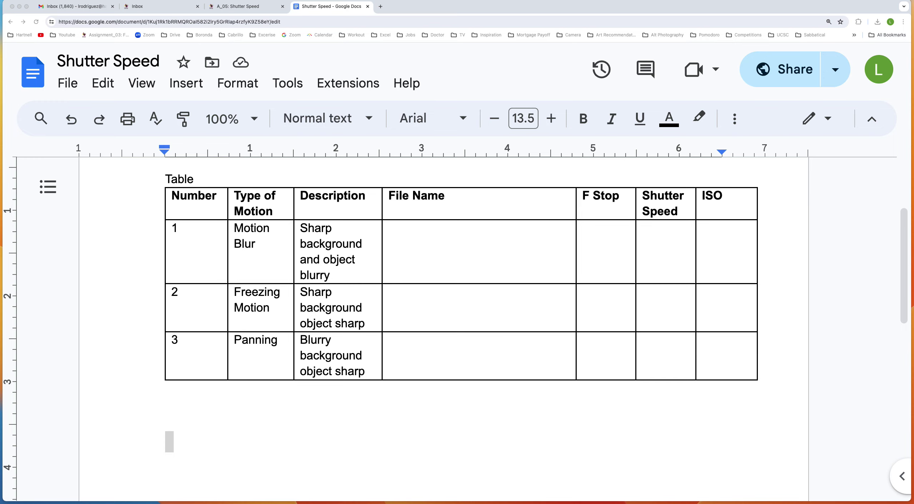
# - Open 05_Table_LastName_FirstName.pdf from the Shutter Speed folder to verify it, then close it and the folder
pyautogui.click(10, 73)
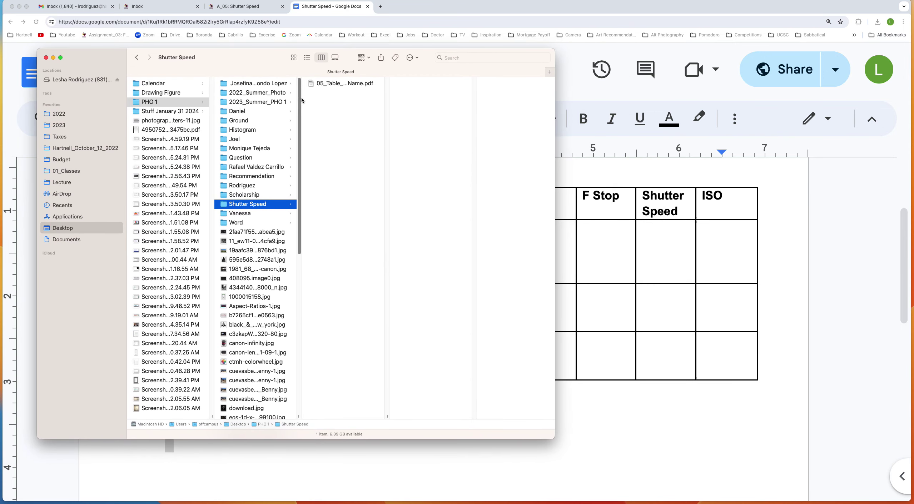
pyautogui.click(312, 84)
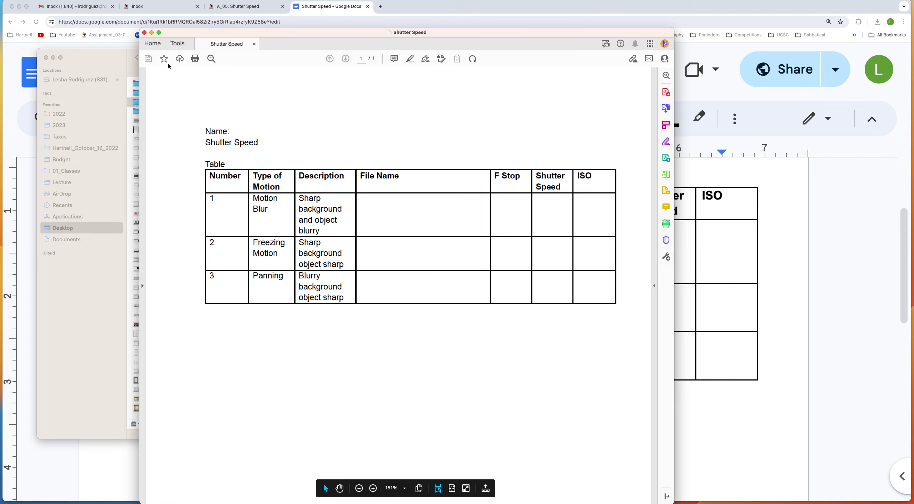
pyautogui.click(145, 33)
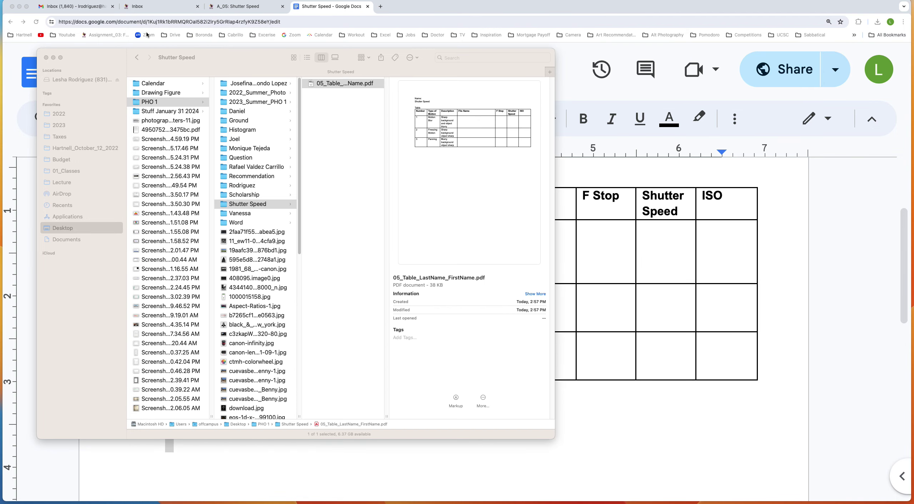
pyautogui.click(46, 57)
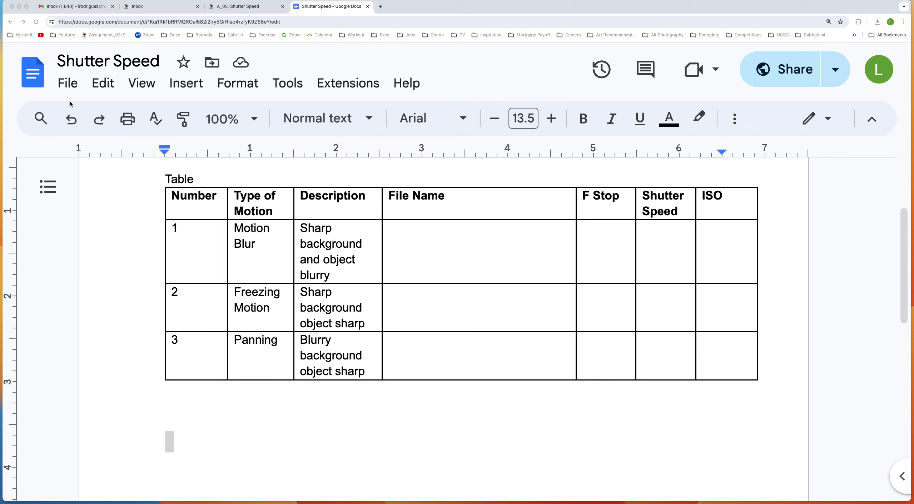
pyautogui.click(66, 85)
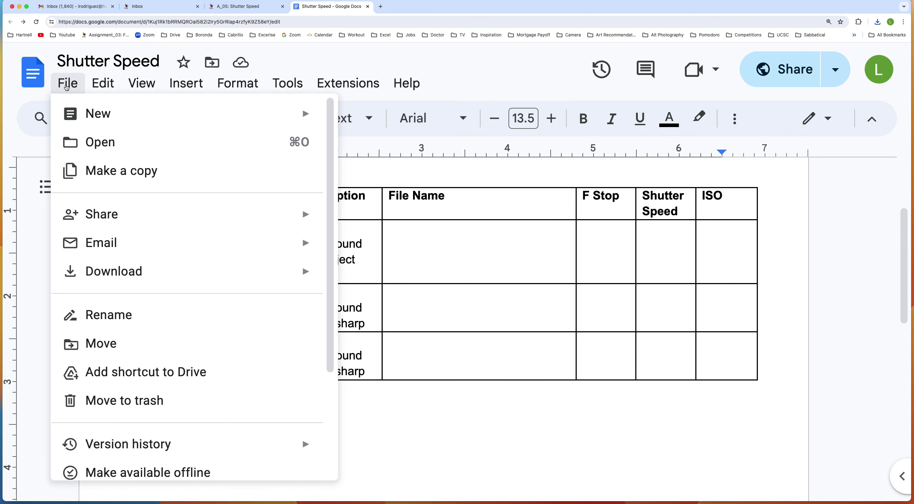
pyautogui.moveTo(122, 269)
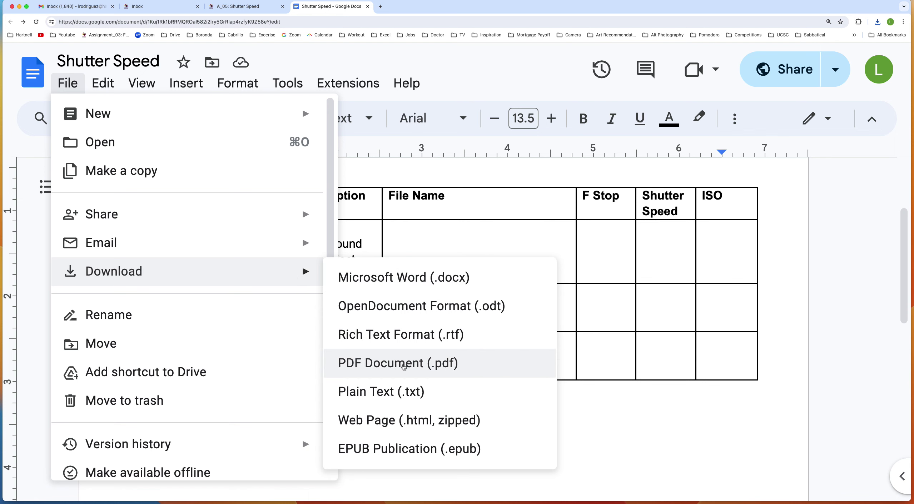
pyautogui.click(636, 416)
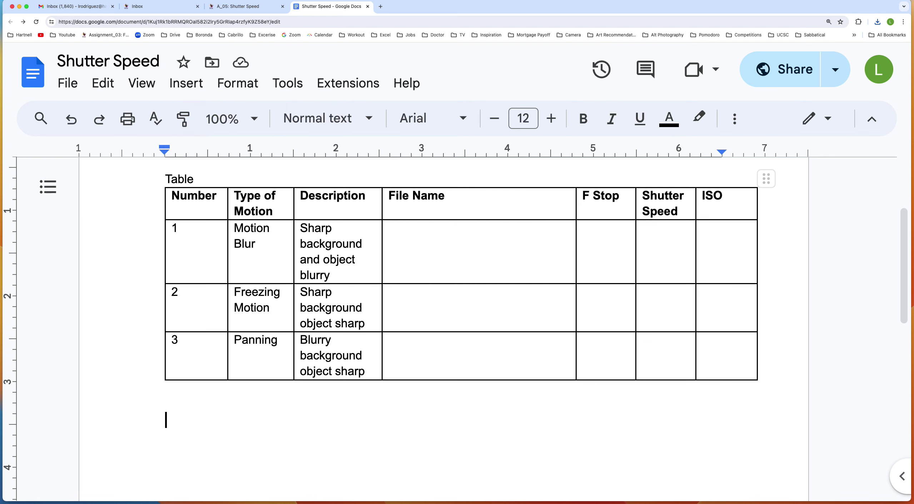